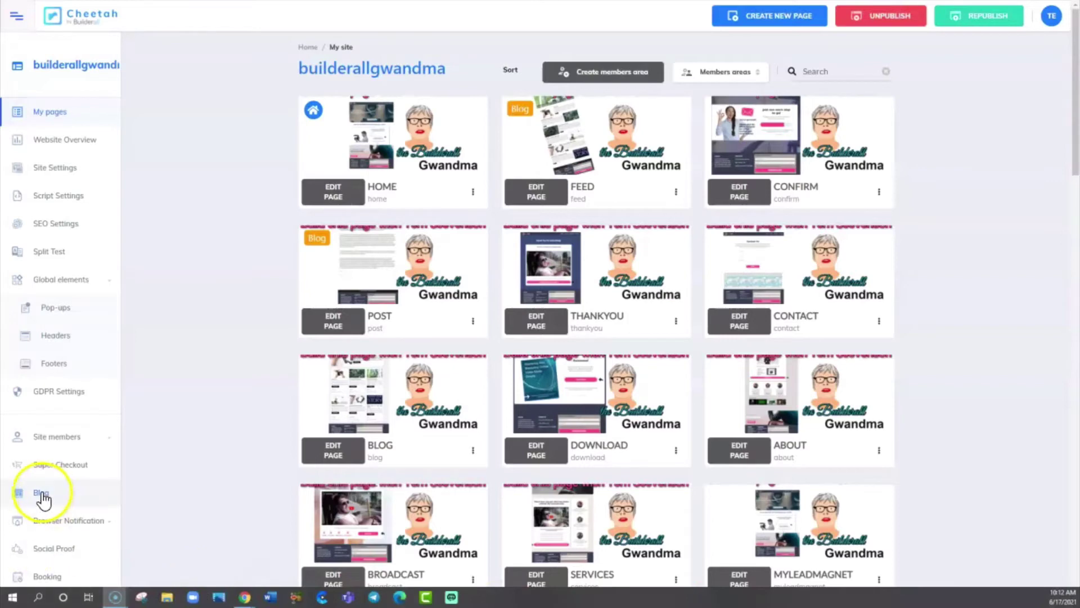
Go from the site dashboard to Builderall Gwandma's Blog and its Authors list to begin a new author
left_click(42, 495)
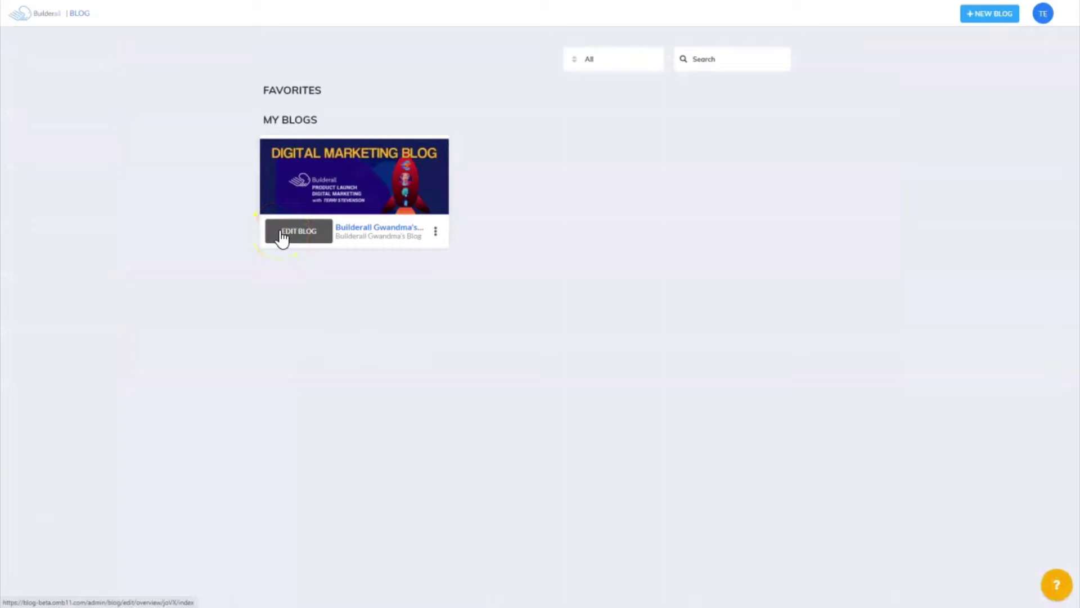
left_click(281, 238)
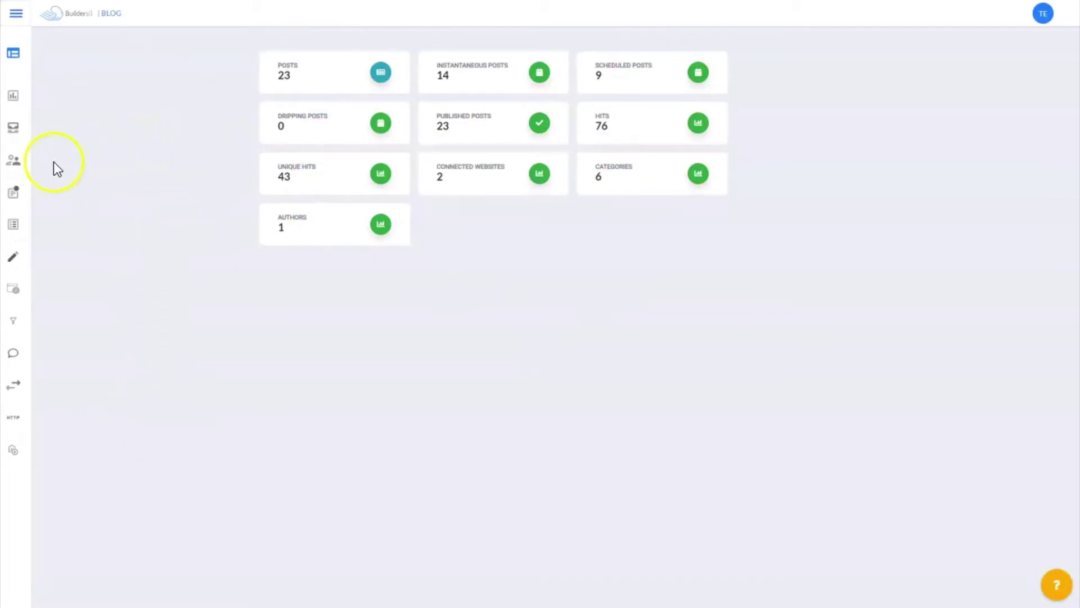
mouse_move(13, 163)
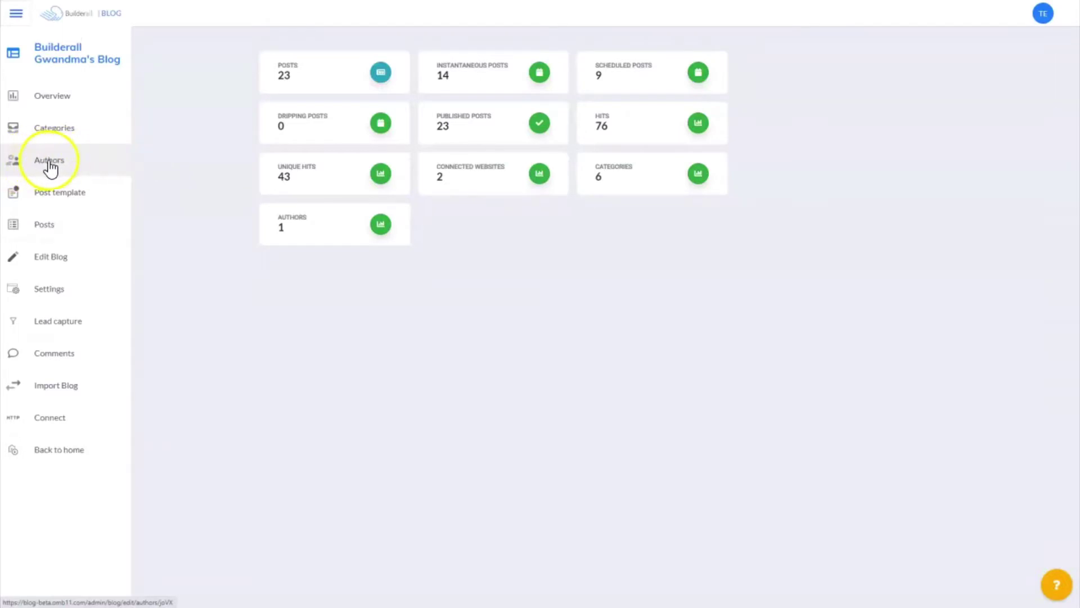
left_click(49, 166)
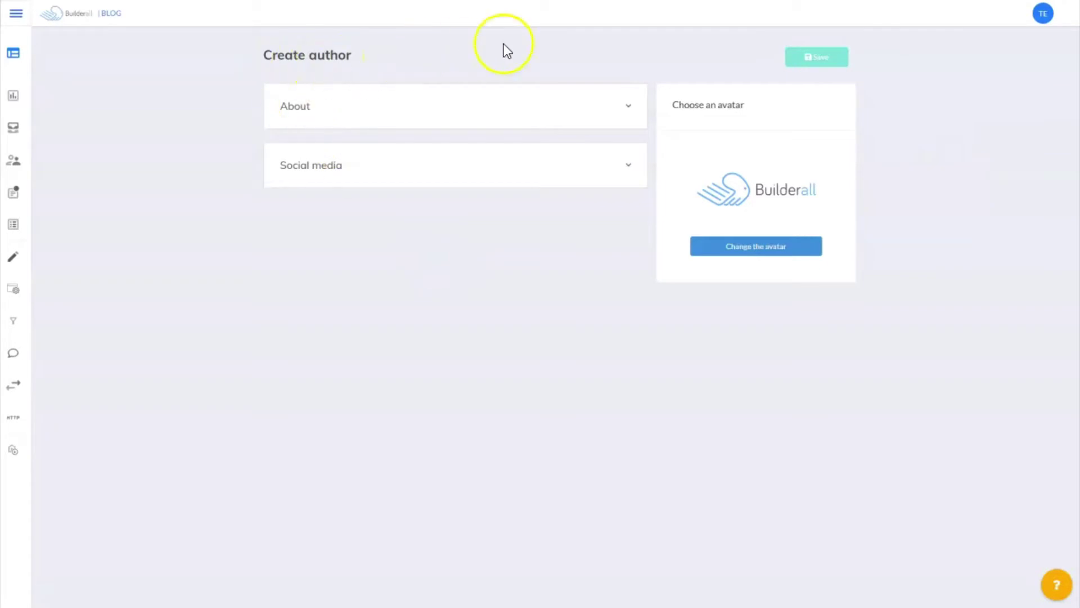
Enter the new author's full name and e-mail address, and paste in a short biography
left_click(626, 108)
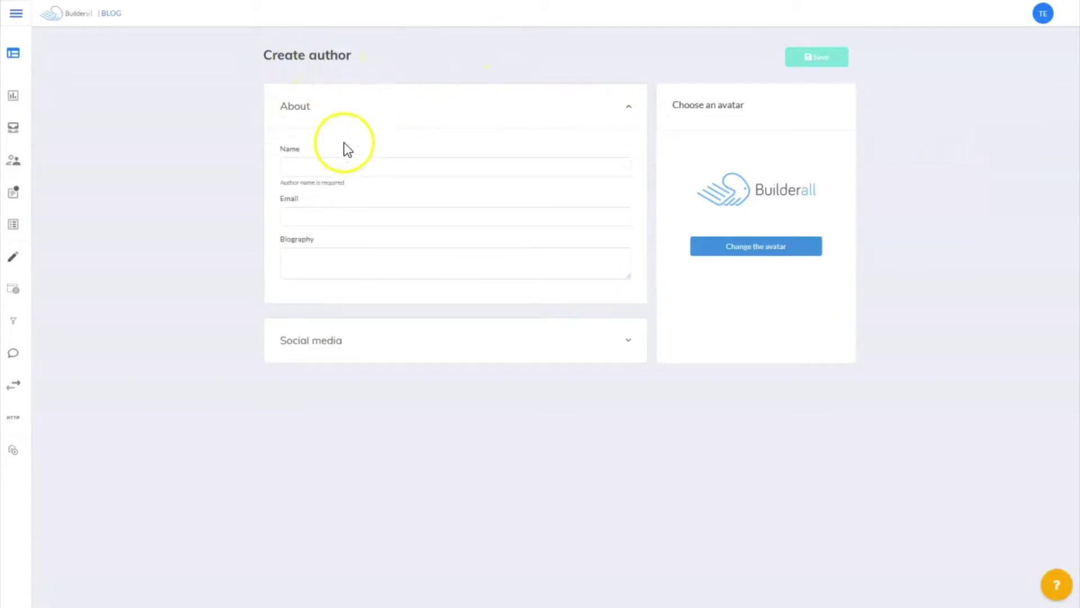
left_click(310, 164)
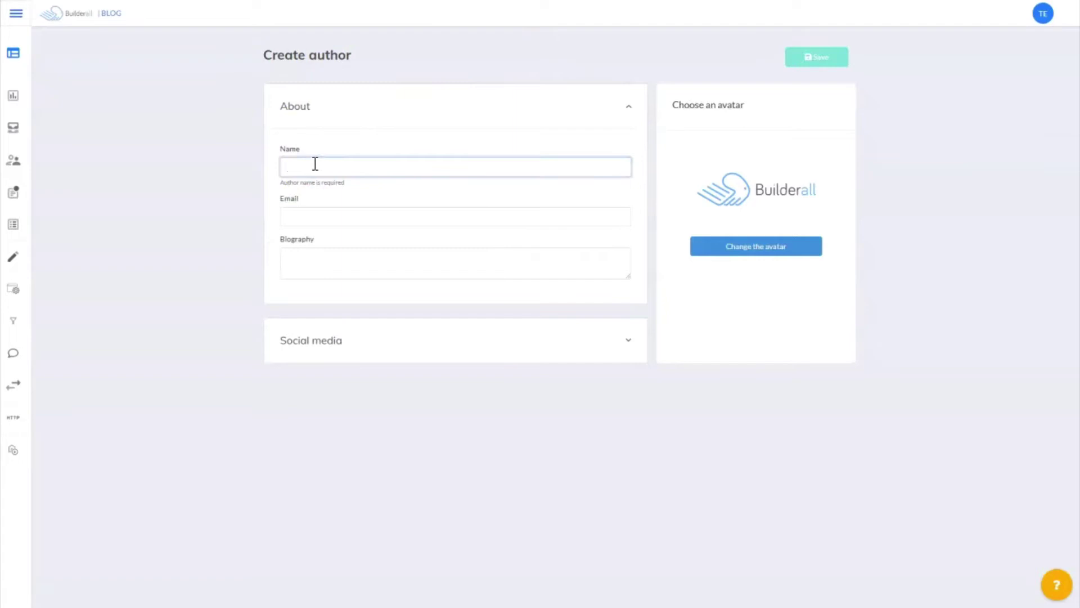
left_click(304, 209)
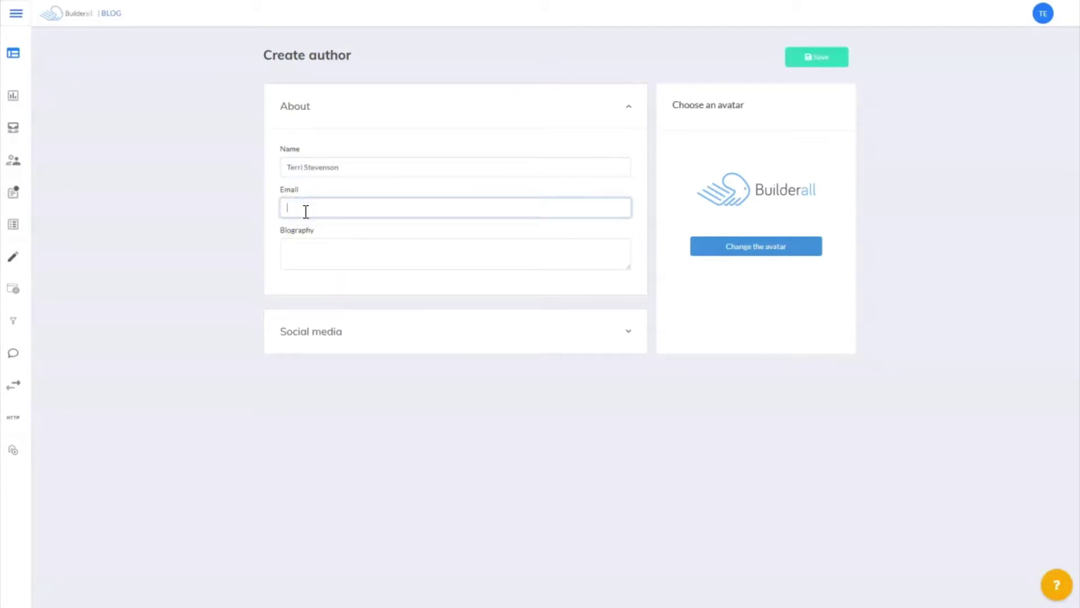
left_click(299, 254)
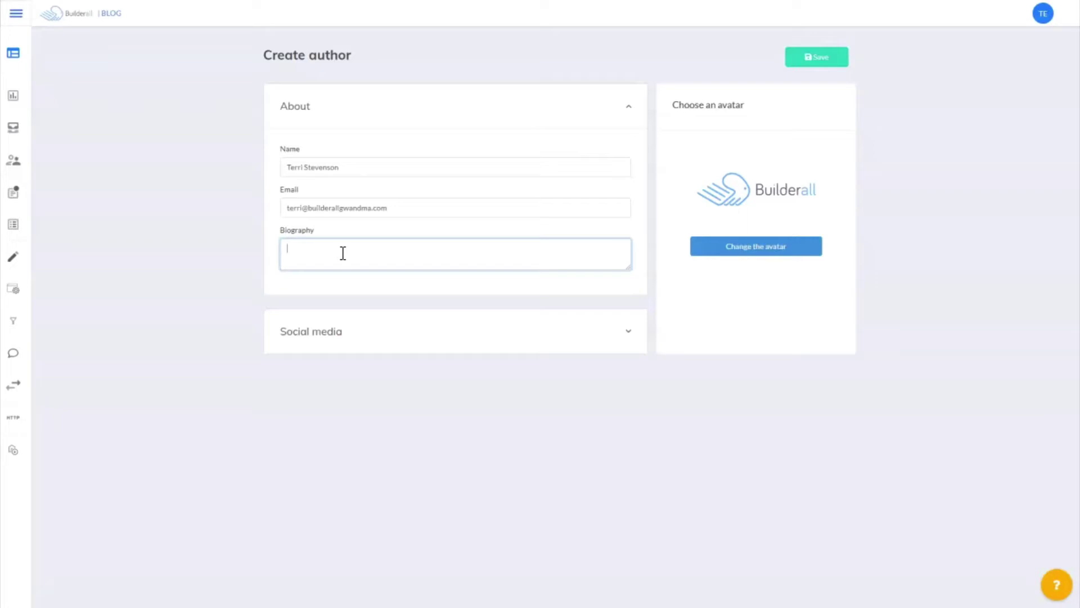
type("This is my fake biography for my training blog on this training website.")
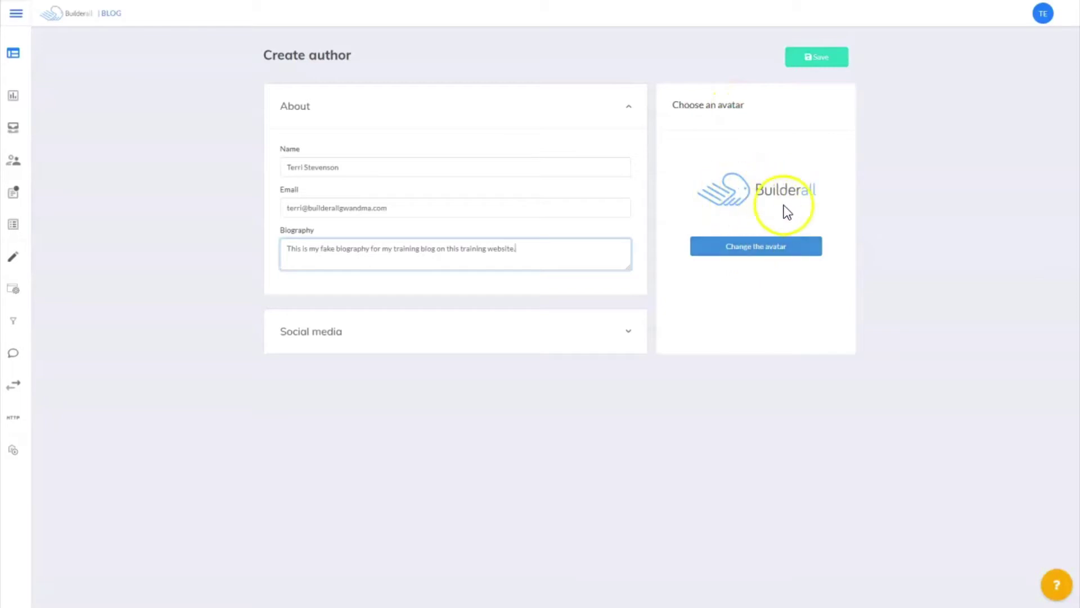
Choose the red-haired woman's portrait from the image library as the author's avatar
left_click(747, 248)
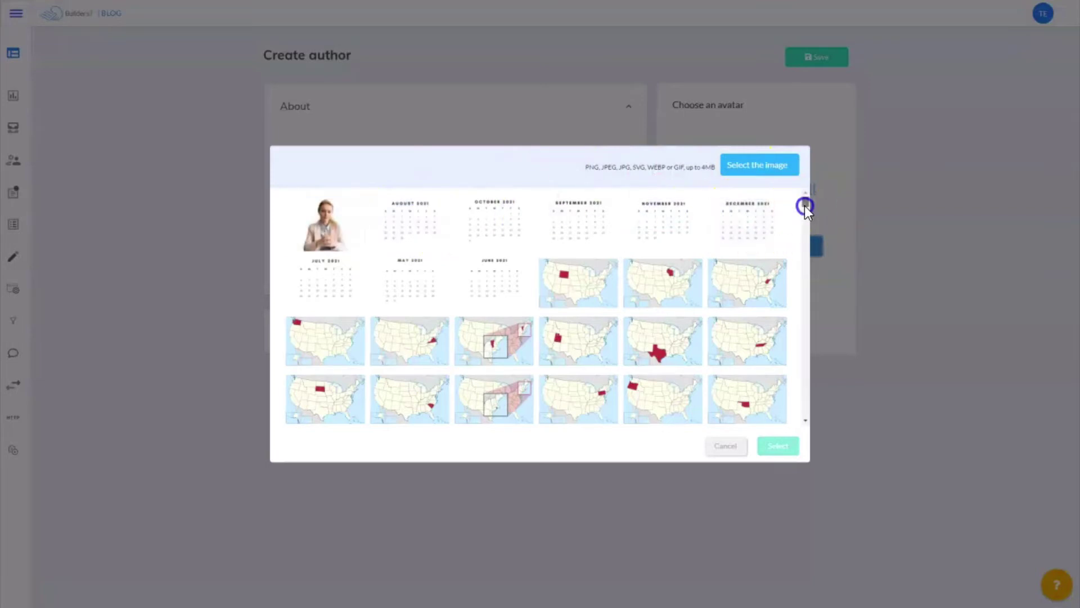
left_click_drag(805, 205, 807, 256)
left_click(590, 334)
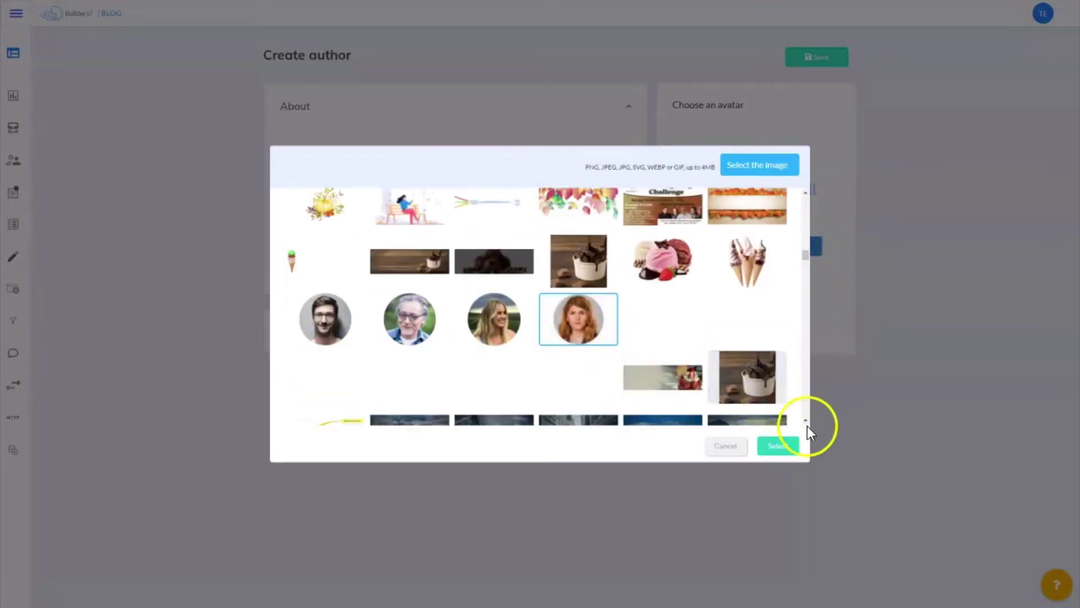
left_click(783, 446)
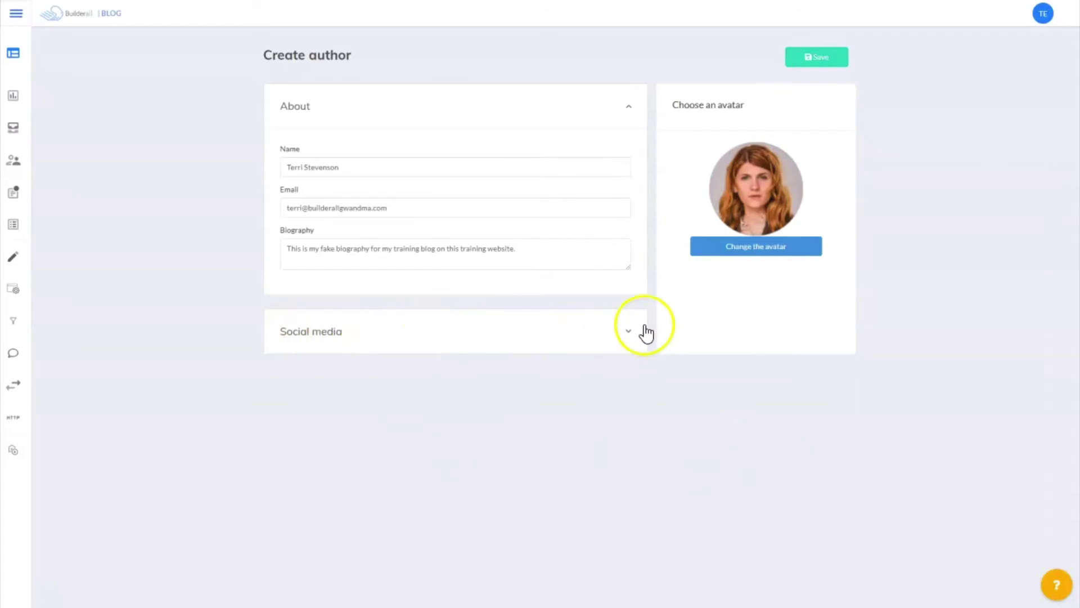
Paste the author's Facebook profile link into the Facebook field and save the new author
left_click(628, 333)
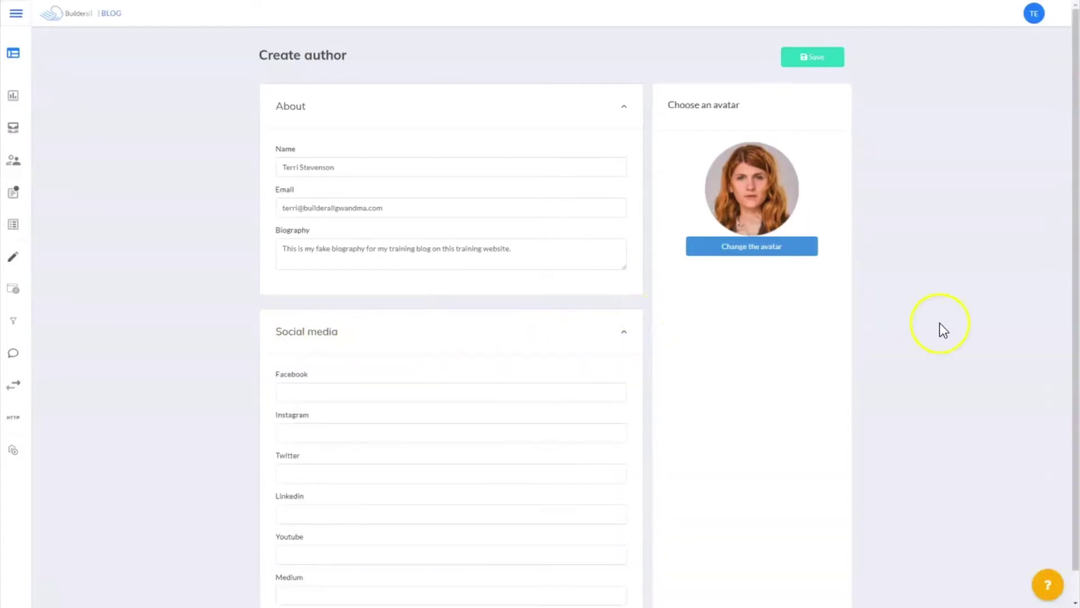
scroll(940, 323, "down", 1)
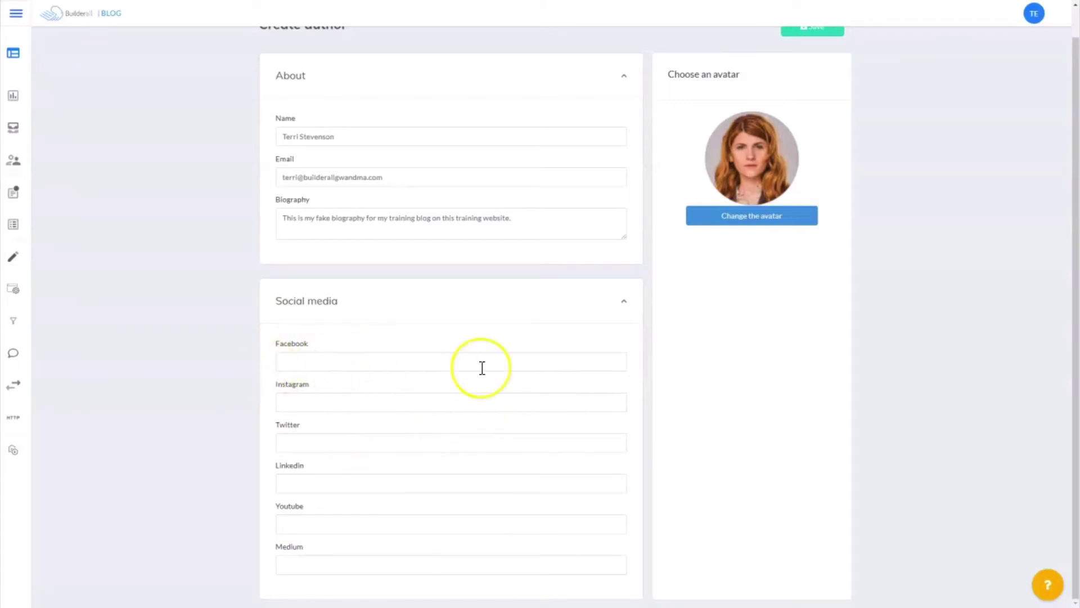
left_click(294, 361)
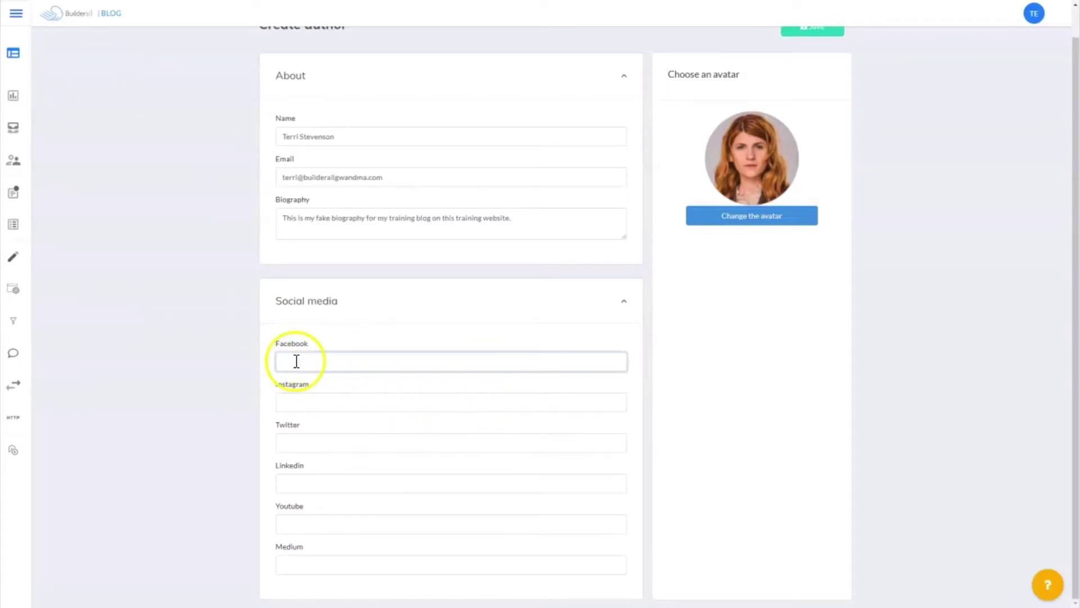
right_click(286, 364)
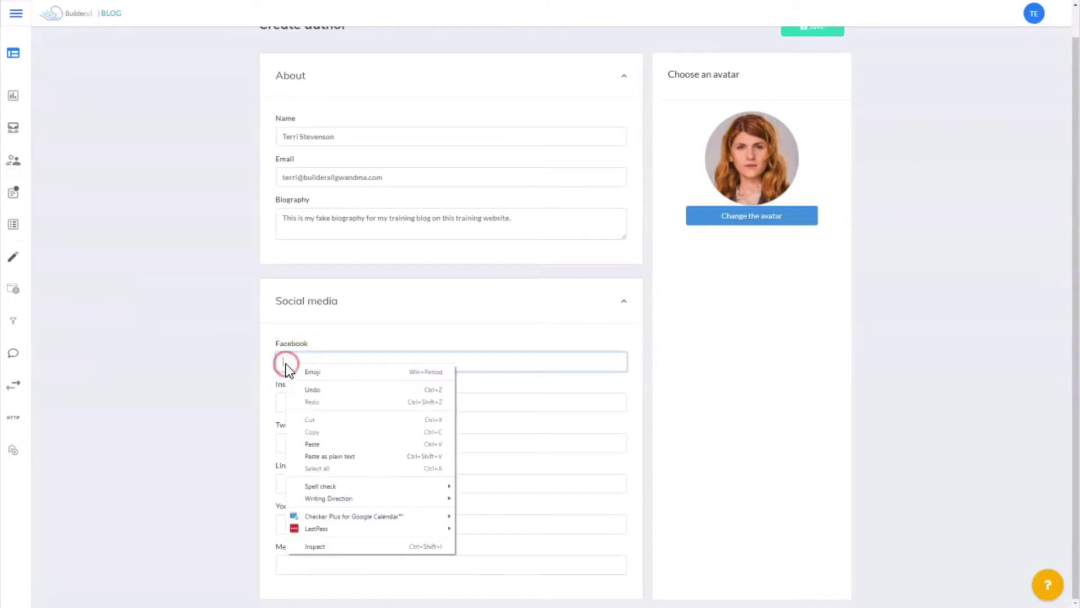
left_click(312, 444)
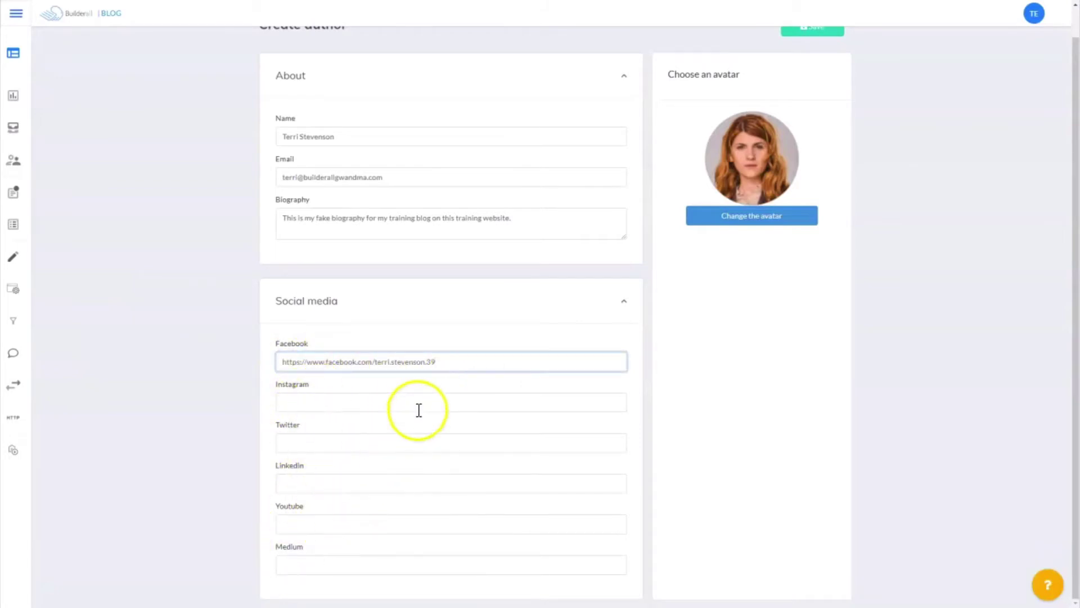
scroll(936, 312, "up", 1)
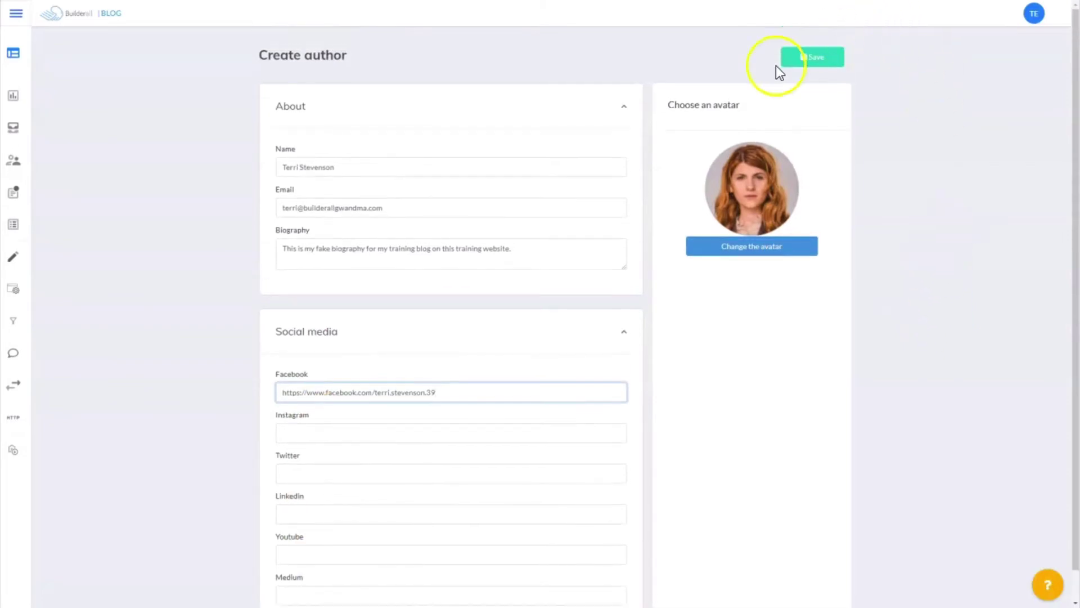
left_click(810, 59)
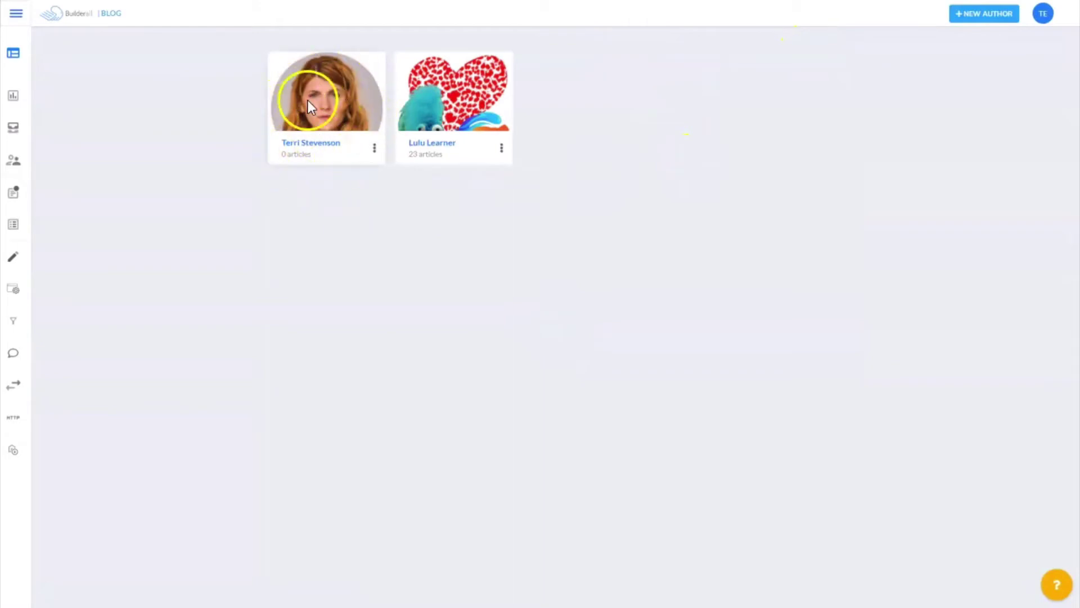
Start a new blank blog post and assign the existing author in its Authors settings
left_click(313, 124)
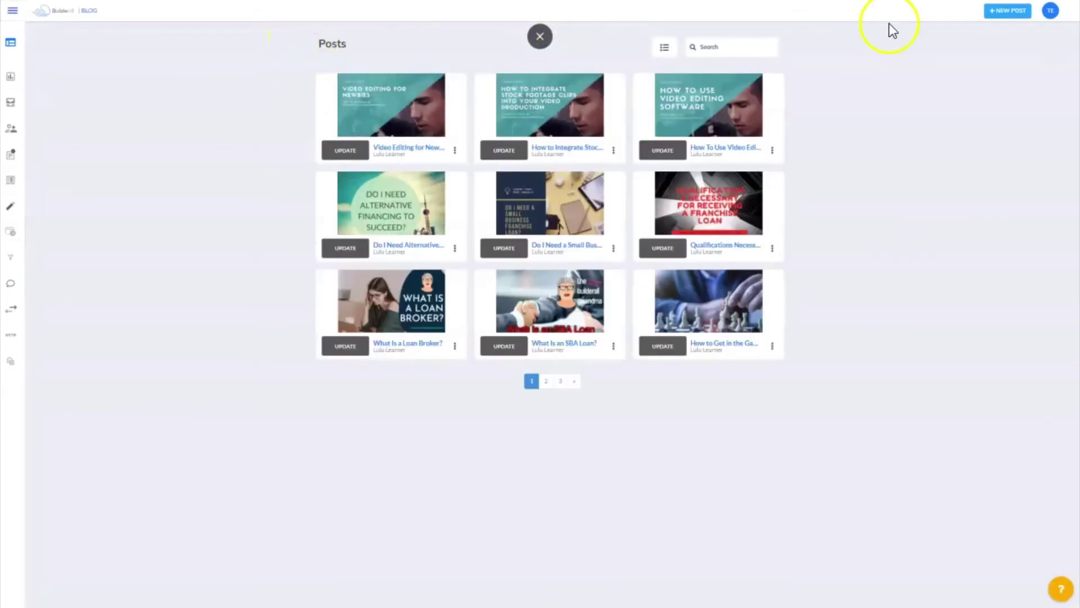
left_click(994, 22)
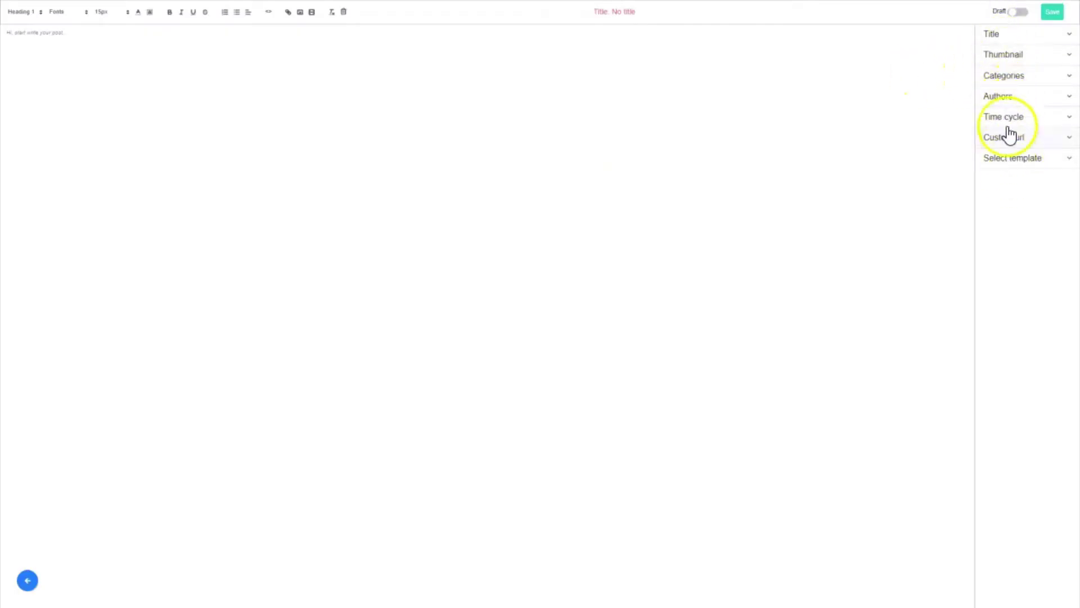
left_click(1023, 97)
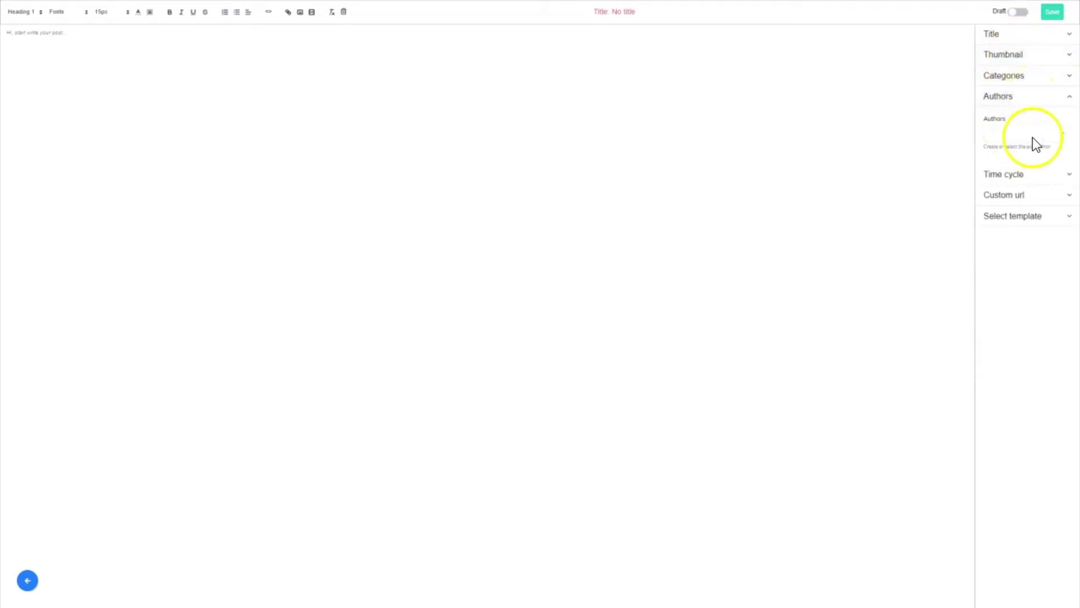
left_click(1064, 141)
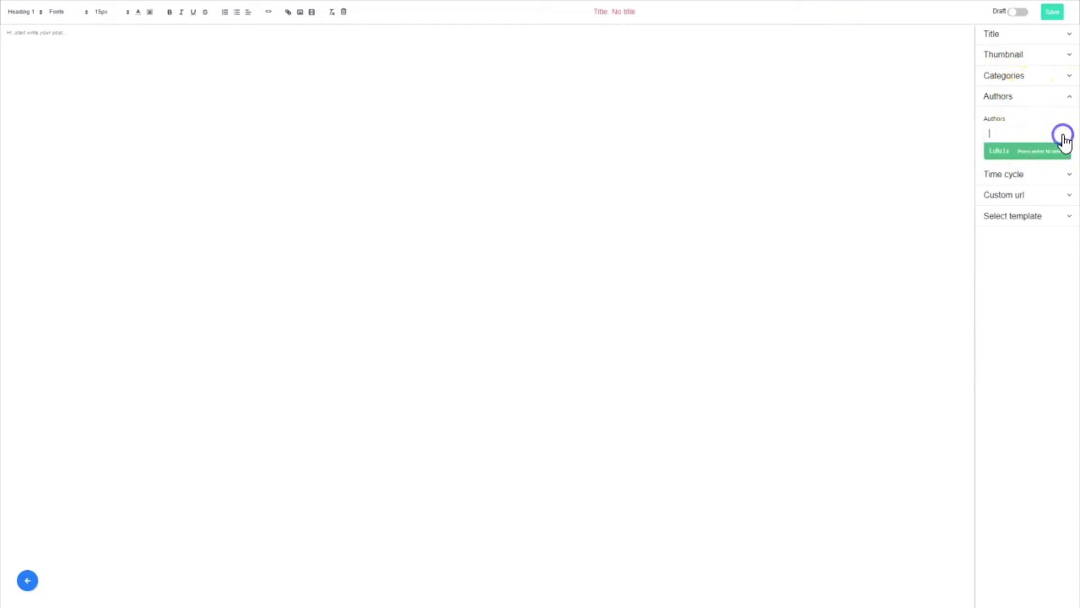
left_click(1022, 152)
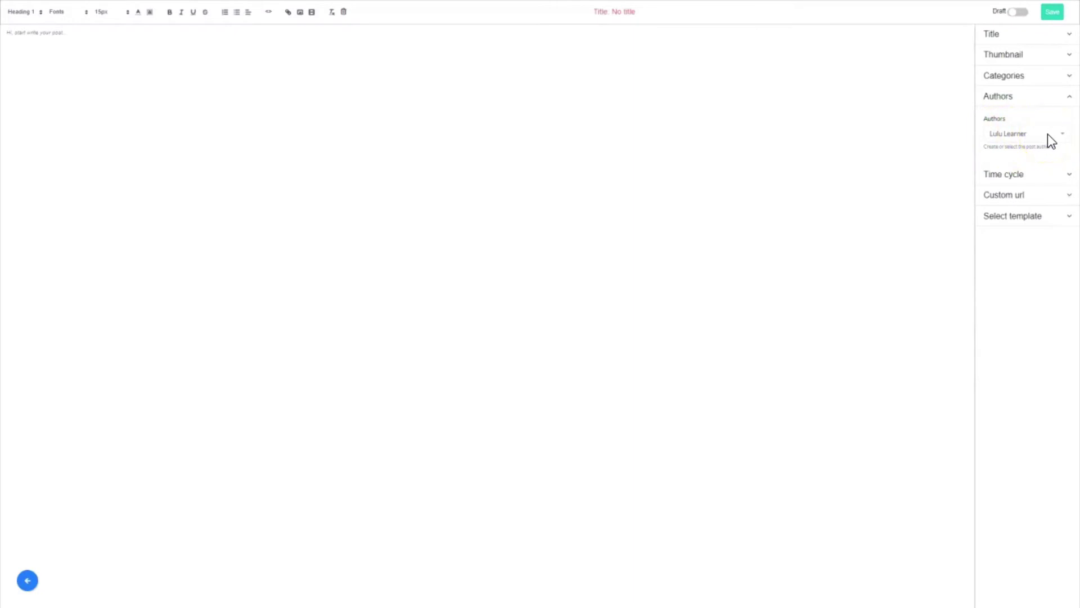
left_click(30, 573)
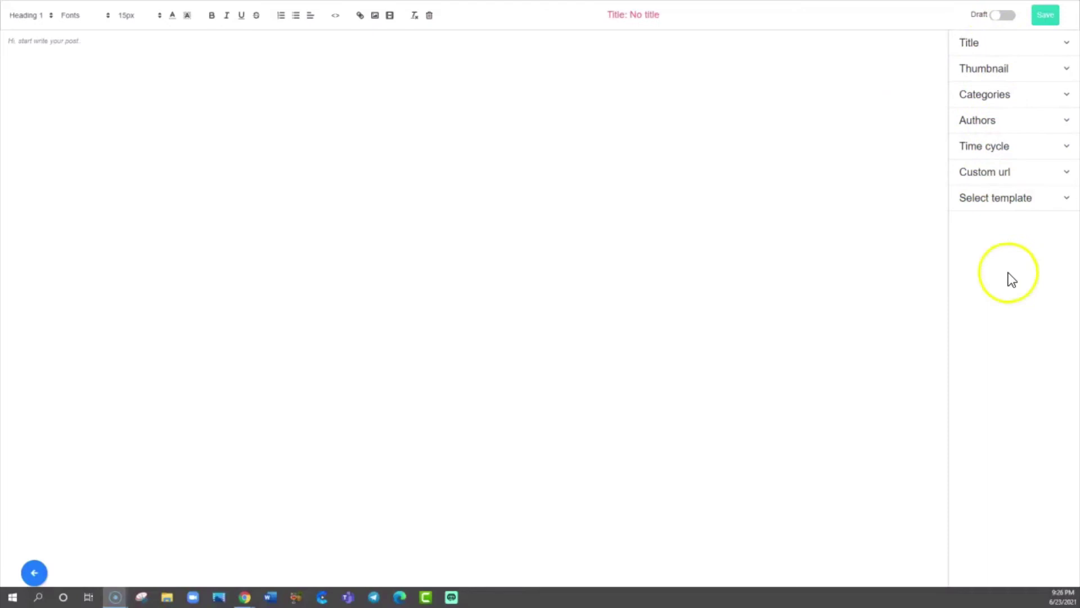
Title the new post 'Test Blog Post'
left_click(1065, 45)
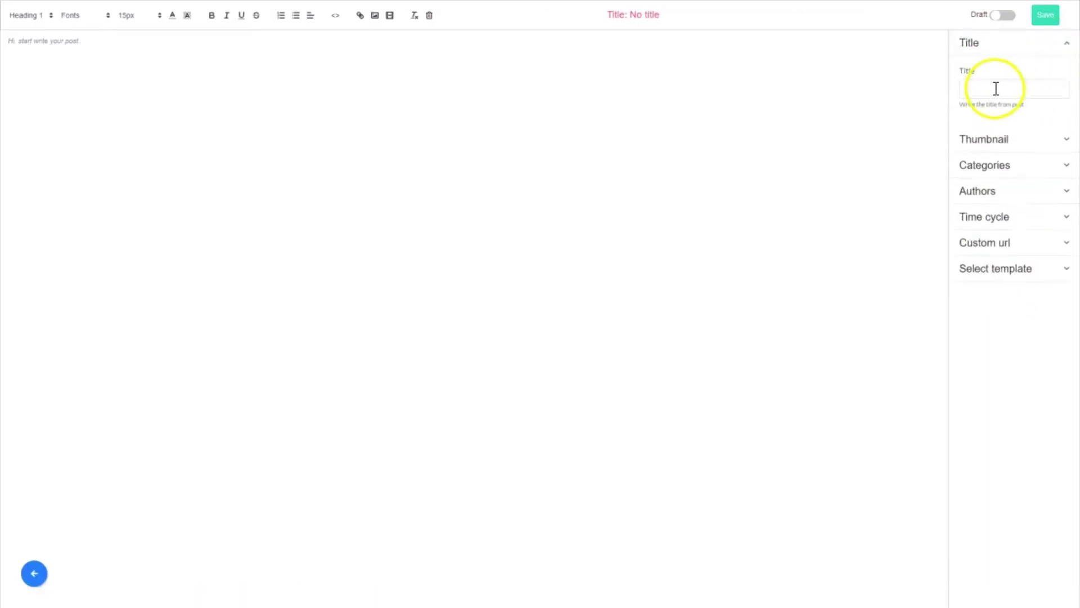
left_click(996, 88)
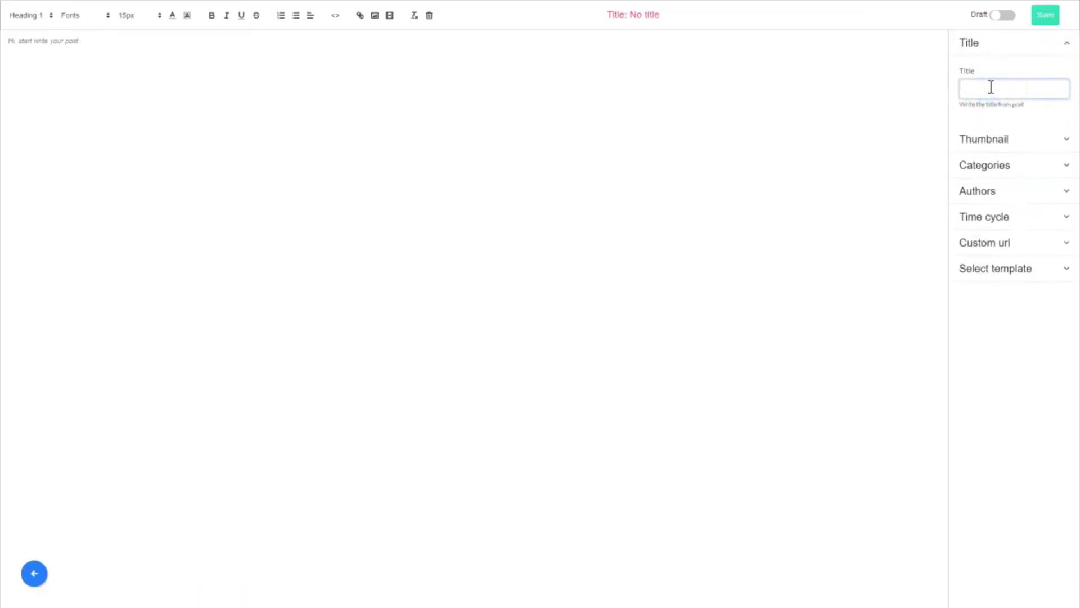
type("Test Blog Post")
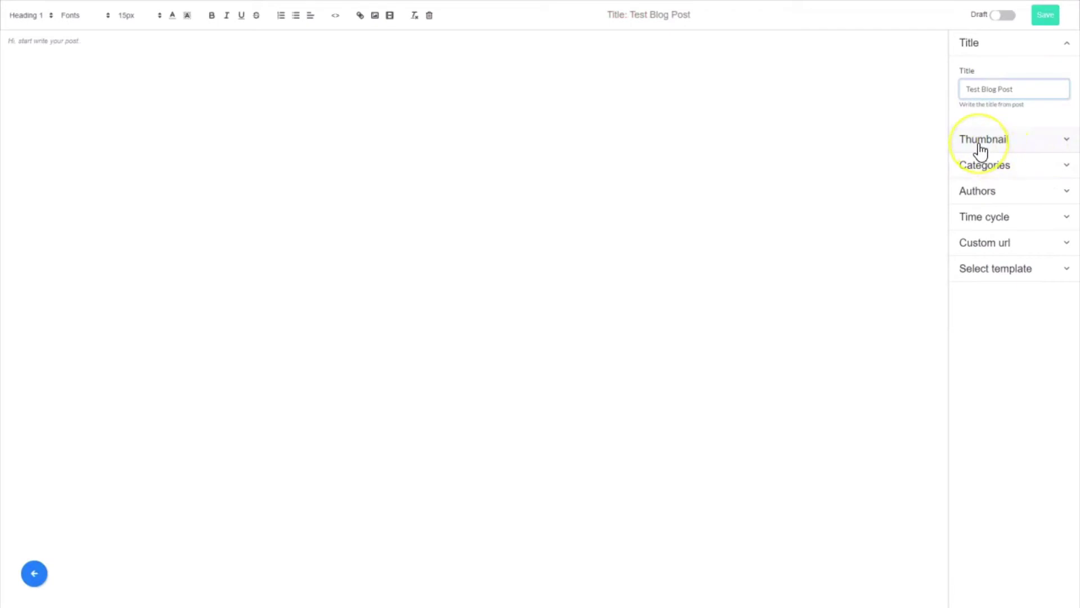
left_click(990, 166)
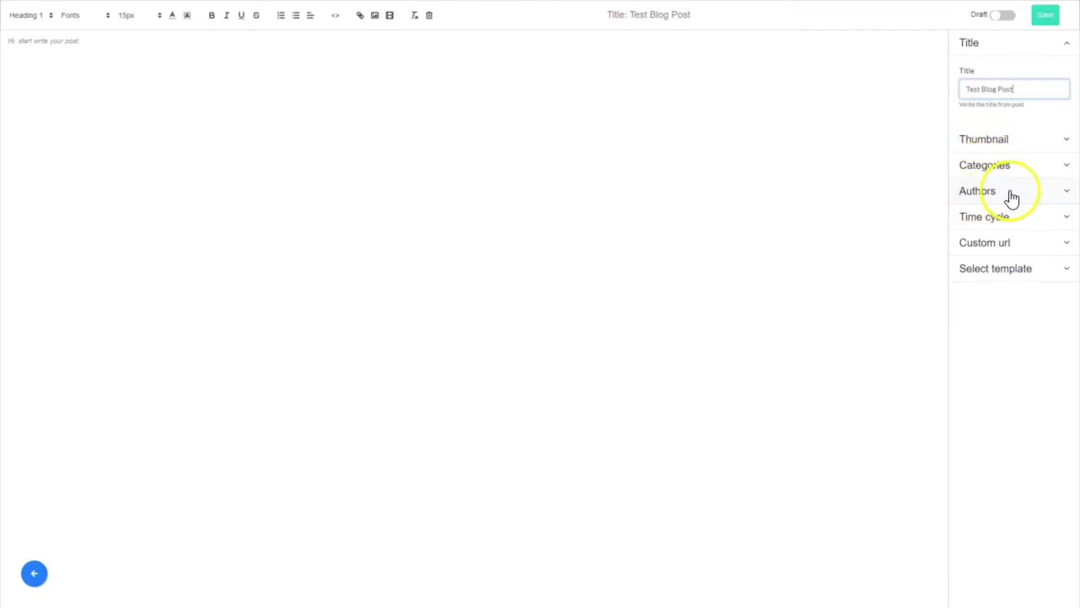
Create a new author named 'Super Mario' from the post's Authors field
left_click(1066, 192)
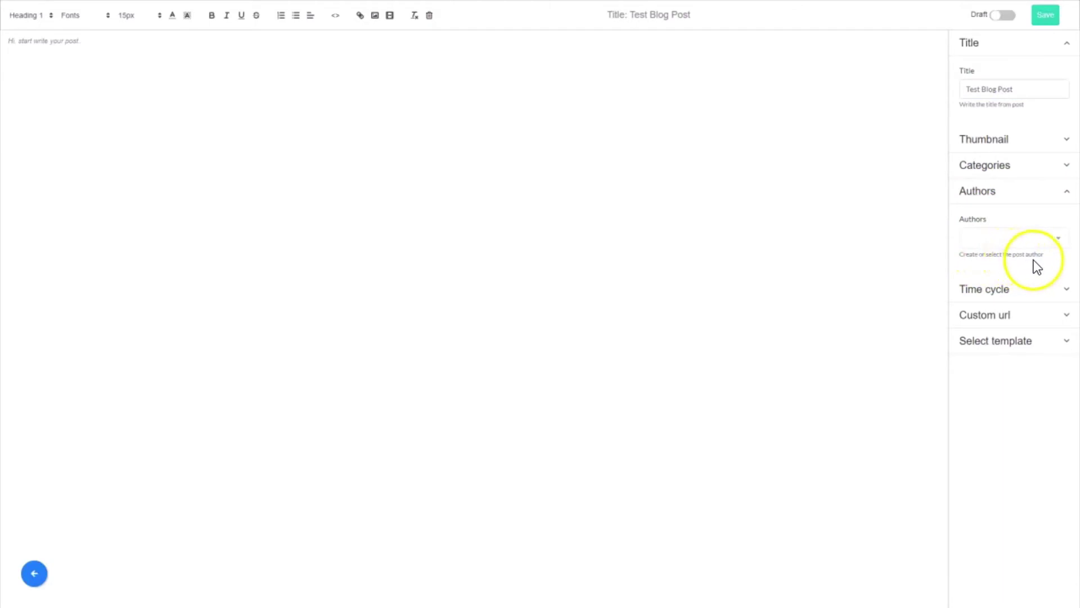
left_click(1061, 247)
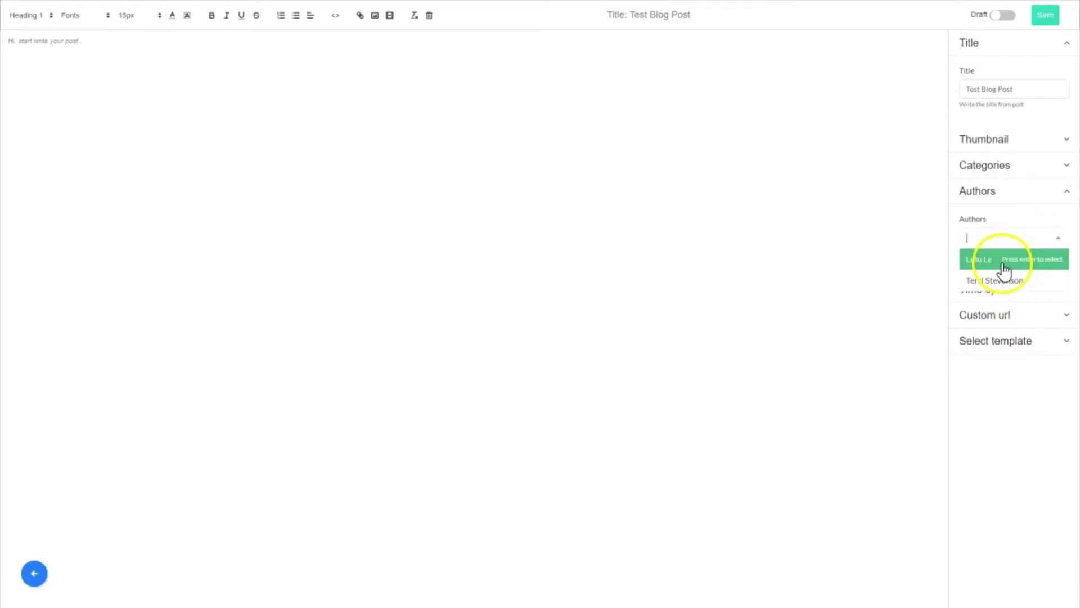
left_click(984, 236)
left_click(992, 239)
type("Super Mario")
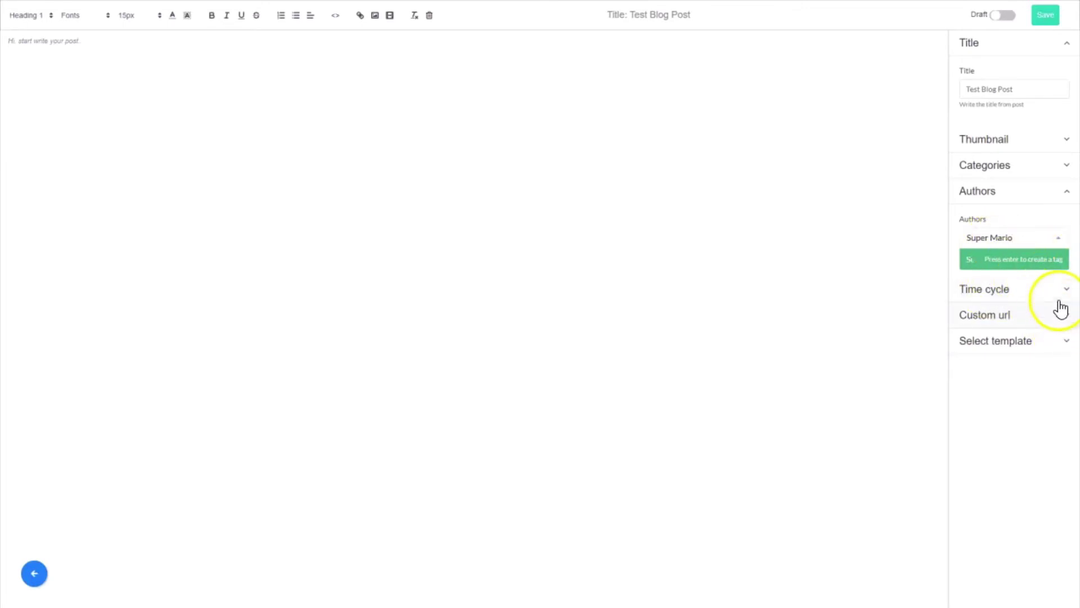
left_click(1008, 260)
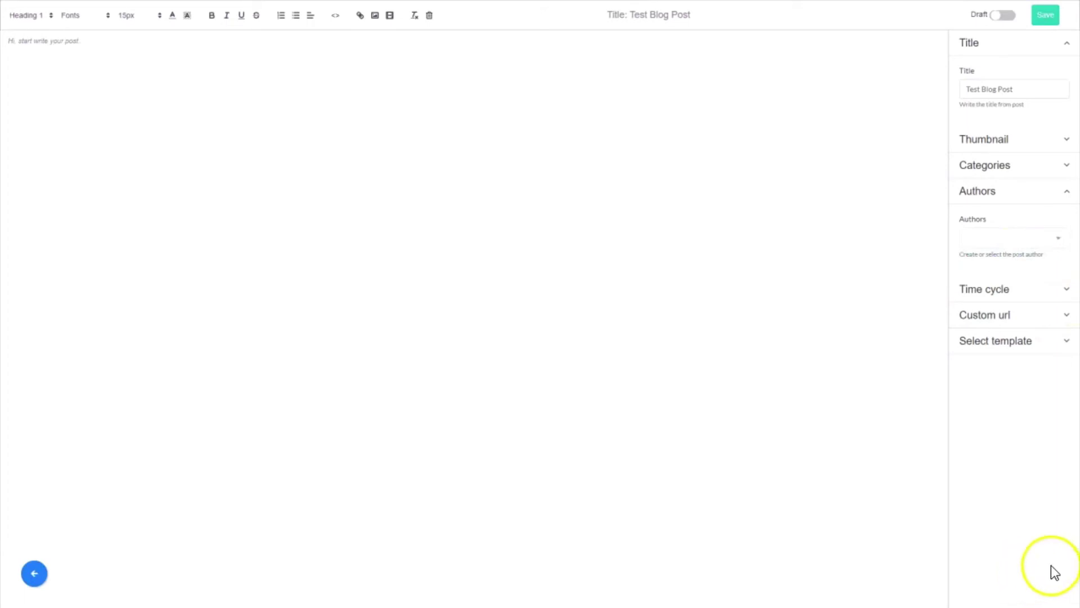
Select Super Mario as the post's author and save the post
left_click(1058, 239)
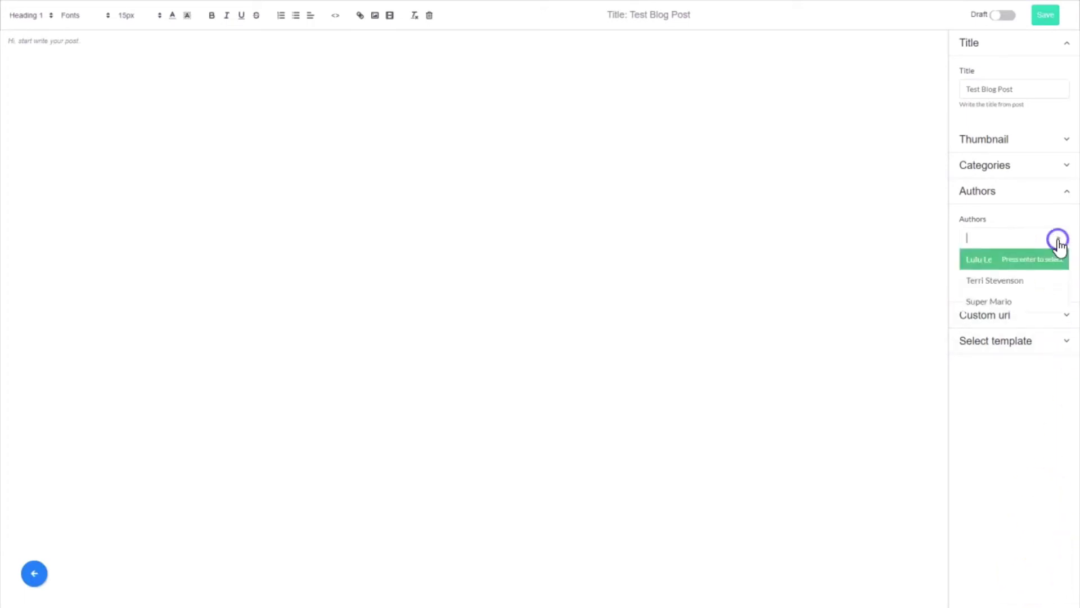
left_click(988, 303)
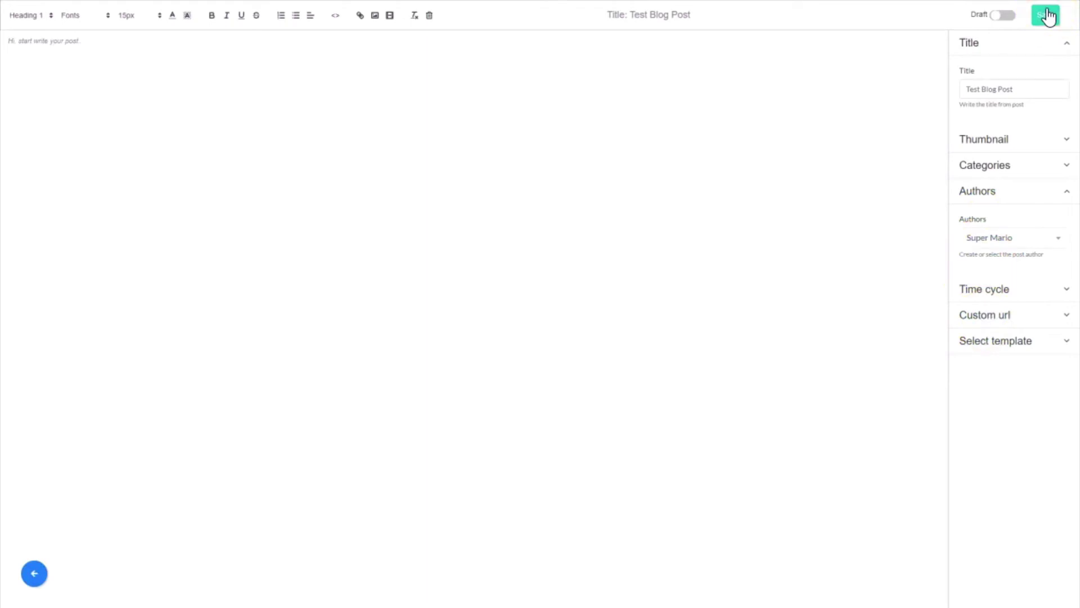
left_click(1047, 17)
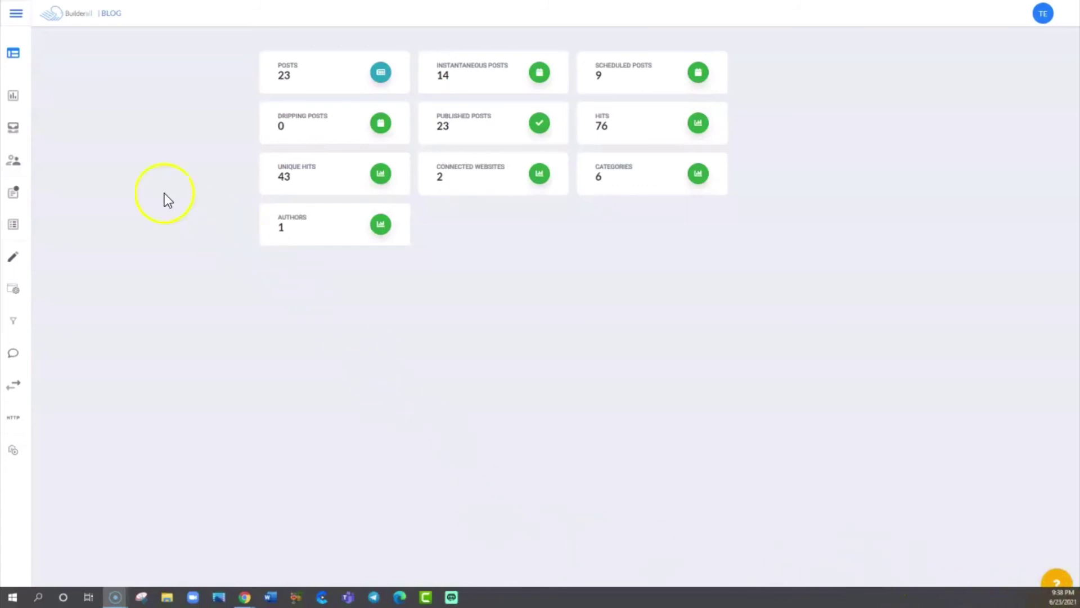
Open the blog's Authors page showing all three author cards
mouse_move(7, 164)
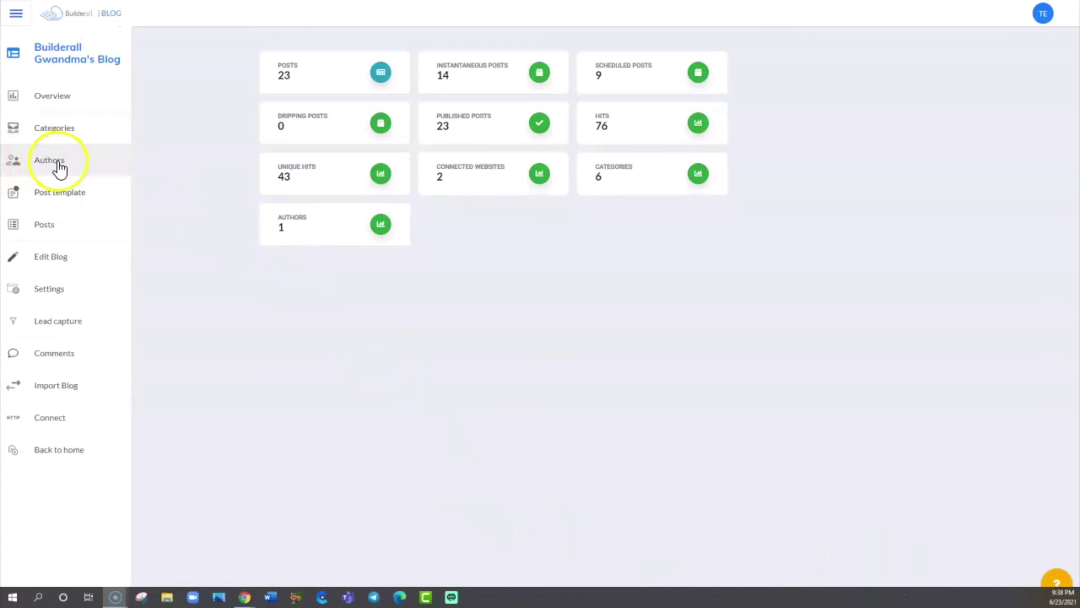
left_click(49, 163)
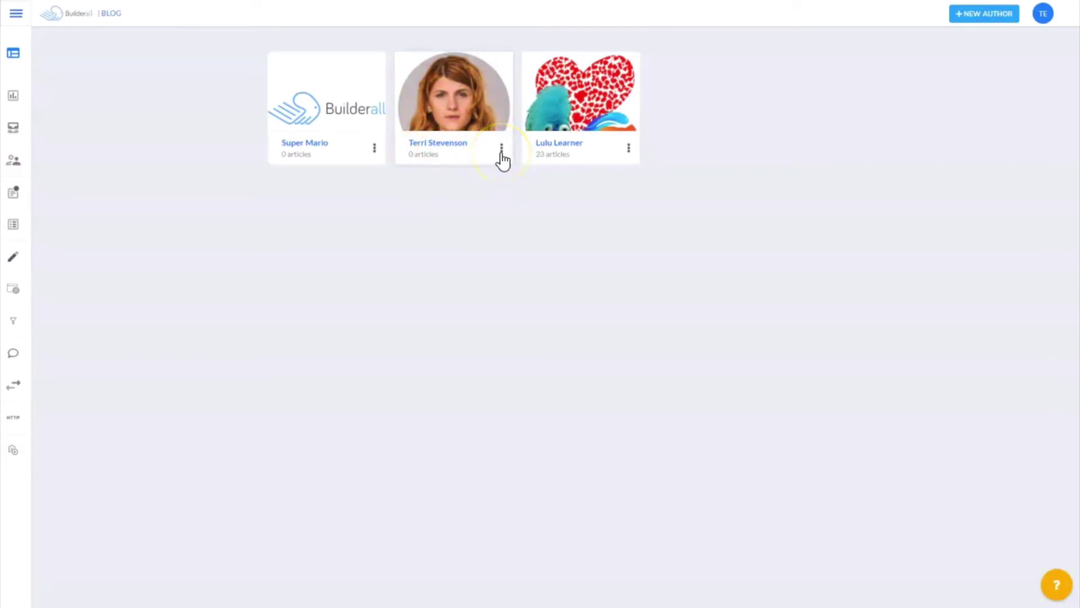
Update the second author's avatar to the purple branded image and save the profile
left_click(502, 152)
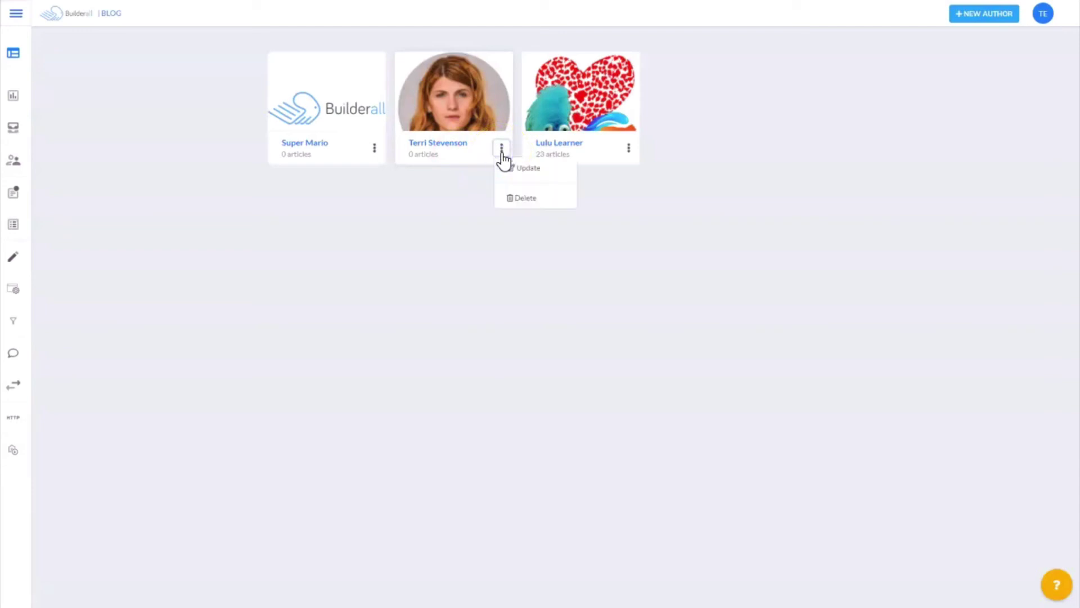
left_click(518, 178)
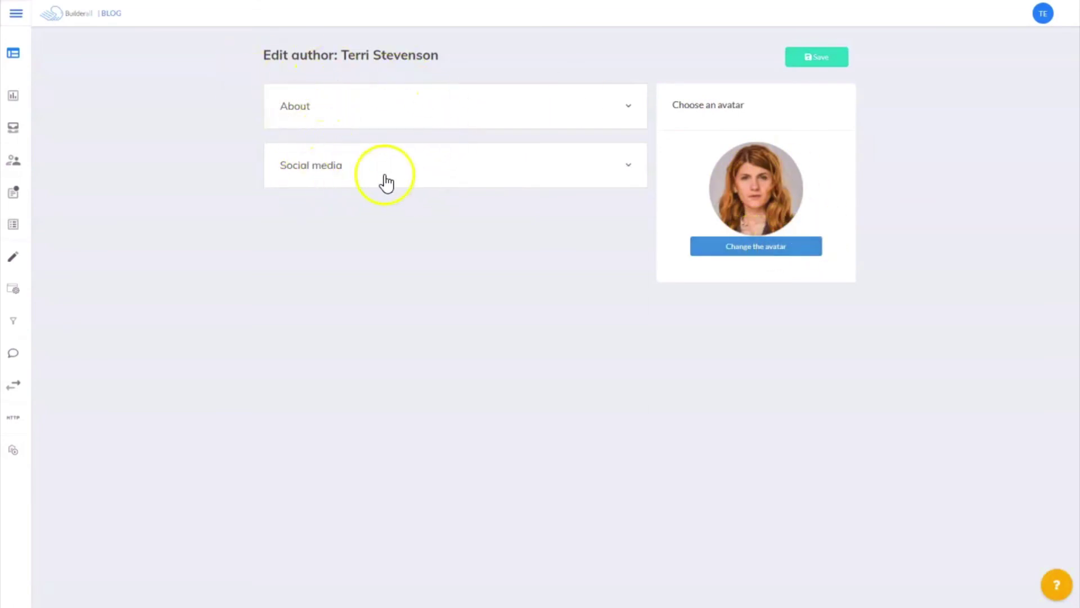
left_click(755, 247)
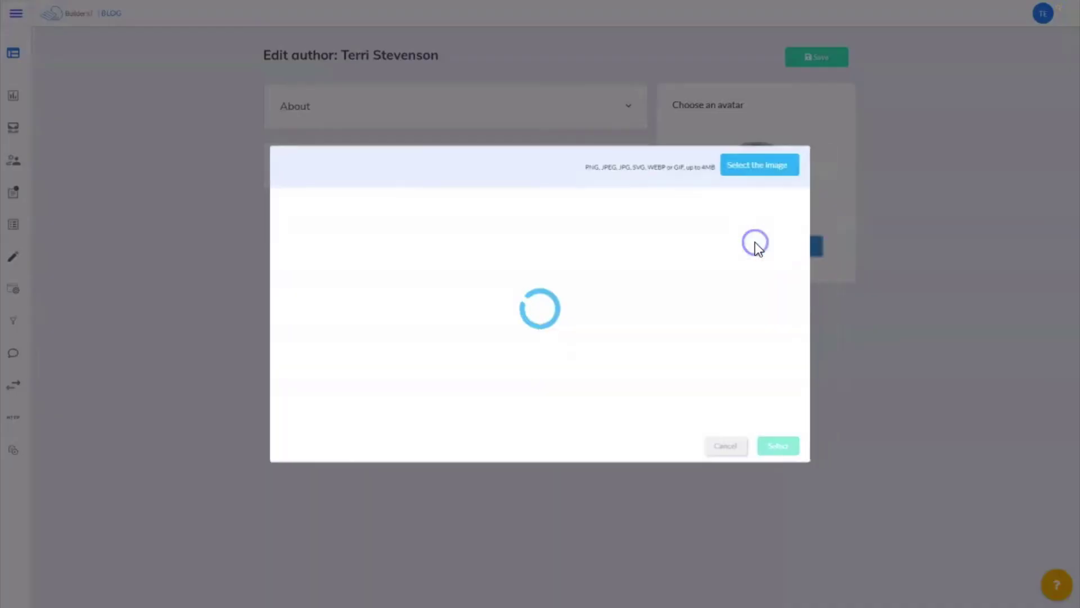
left_click(772, 446)
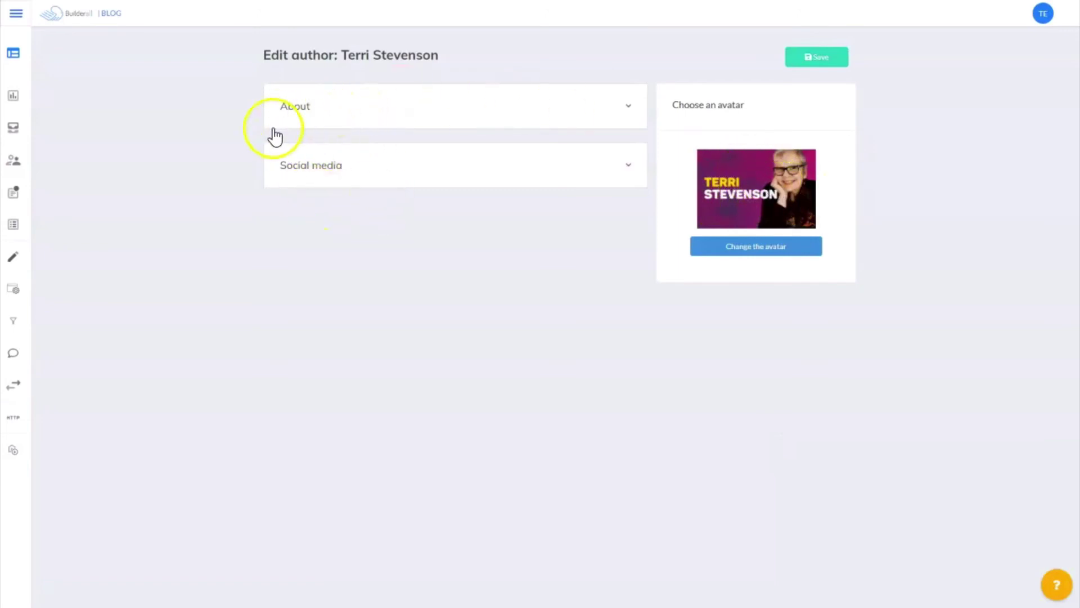
left_click(827, 58)
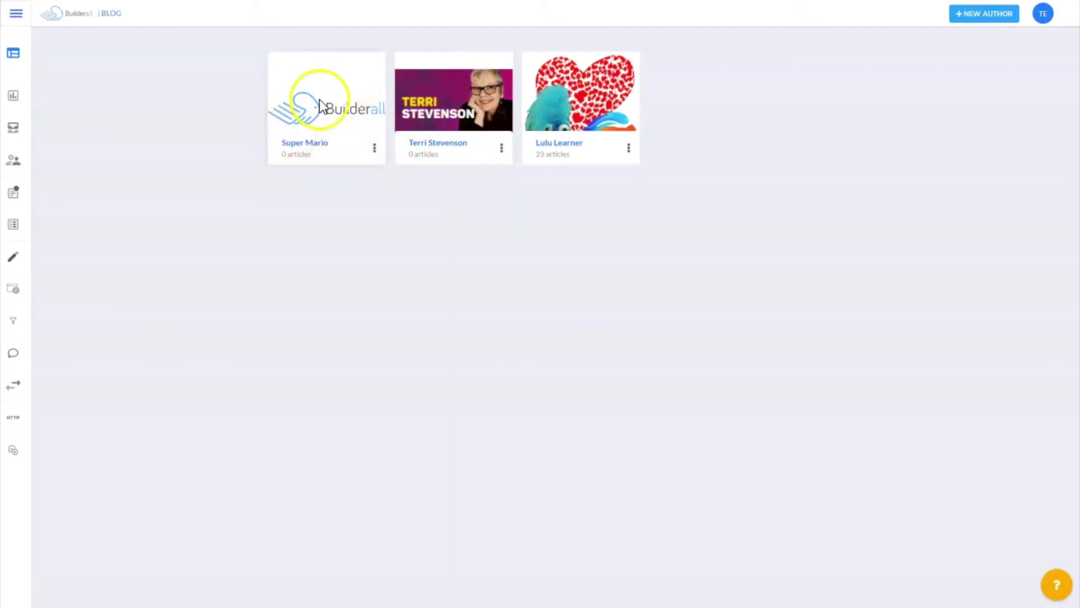
Delete the Super Mario author and confirm the permanent deletion
left_click(374, 148)
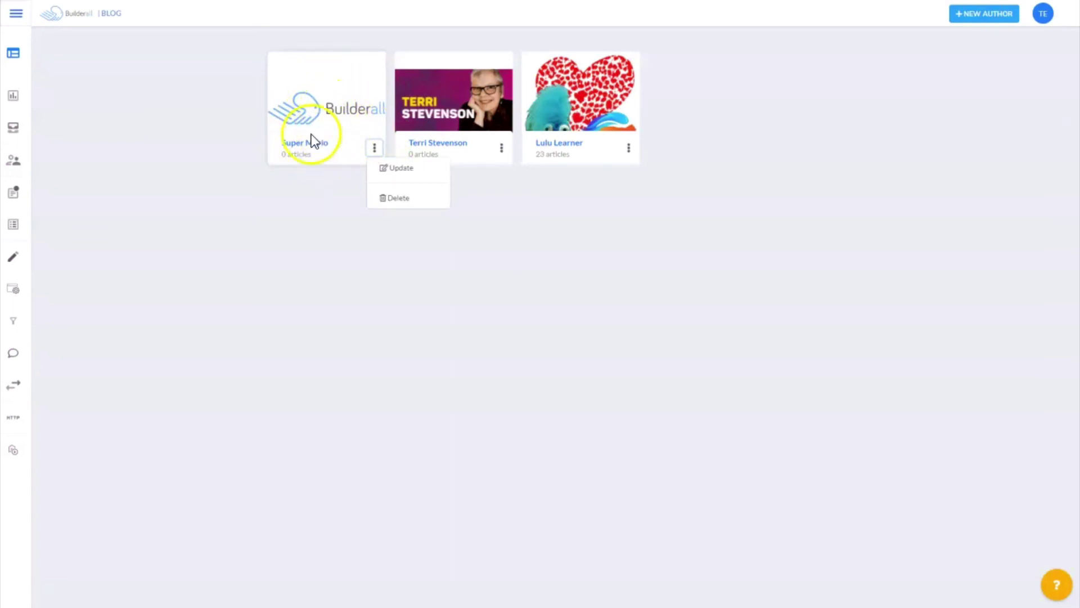
left_click(393, 200)
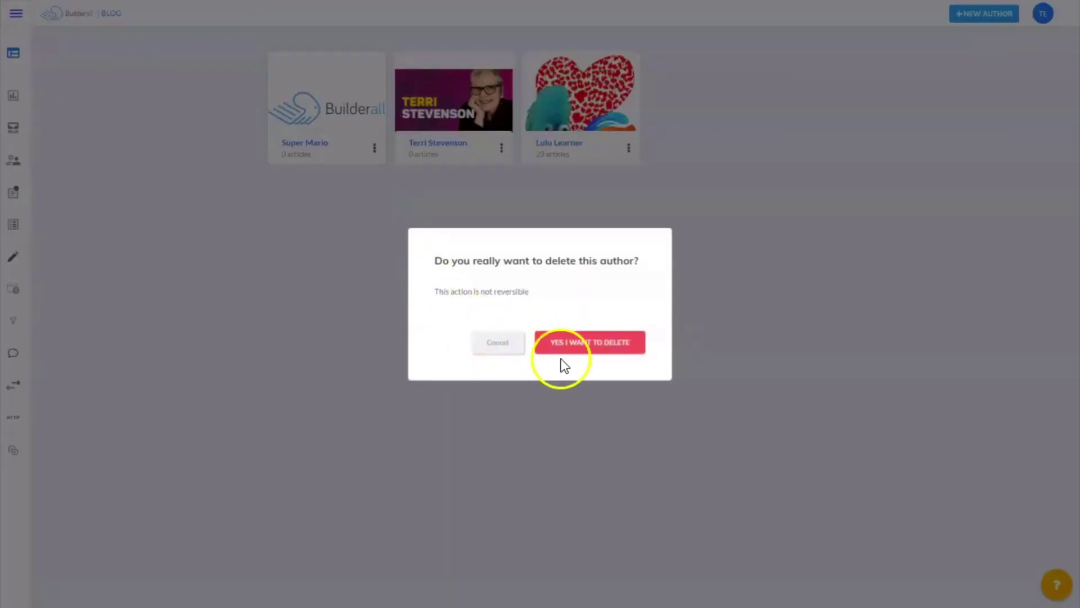
left_click(598, 349)
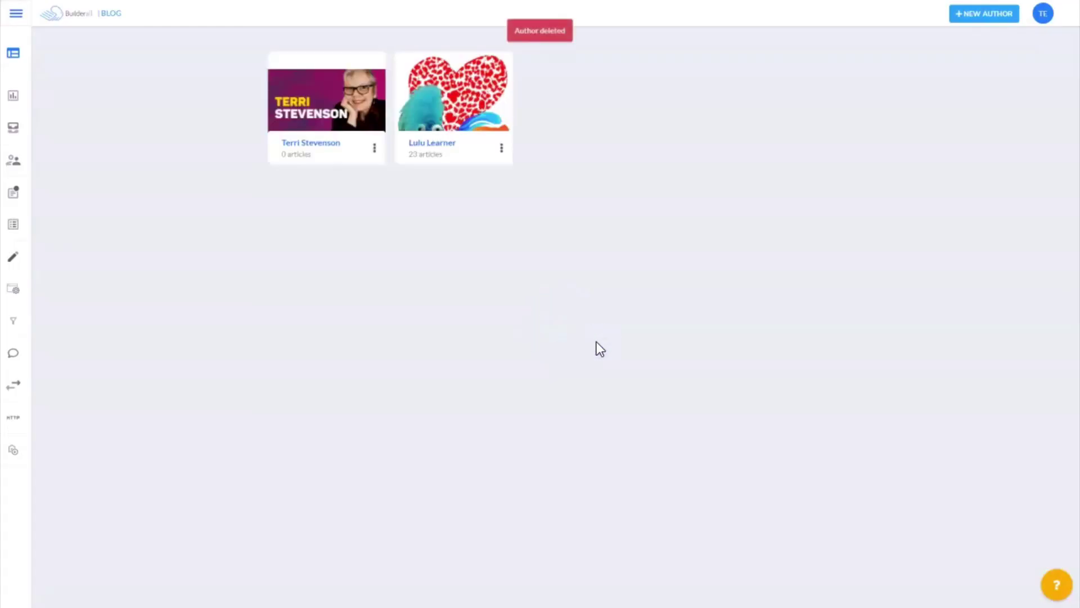
left_click(537, 331)
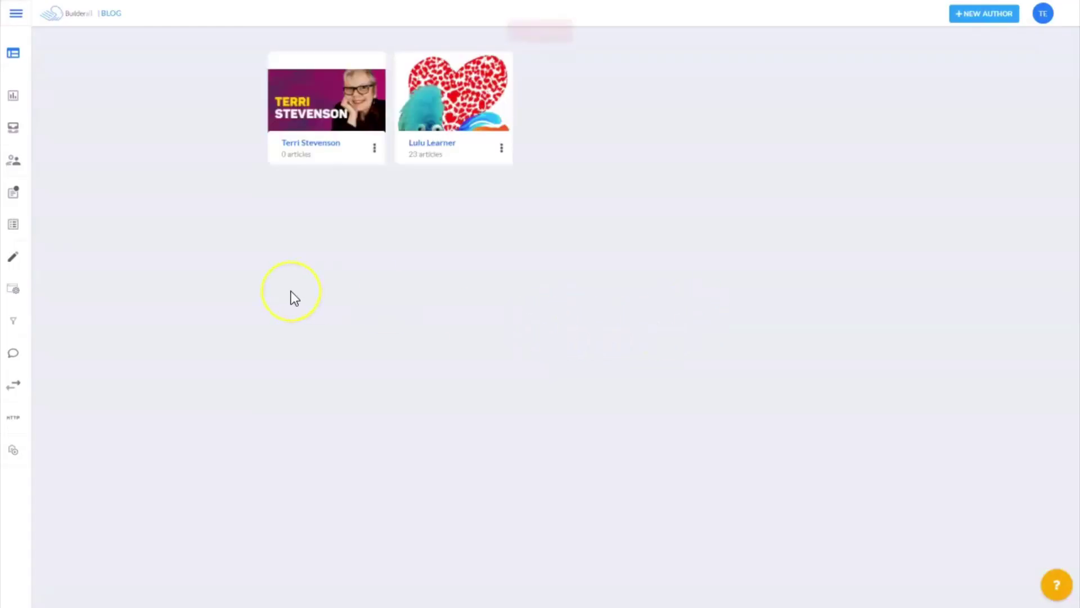